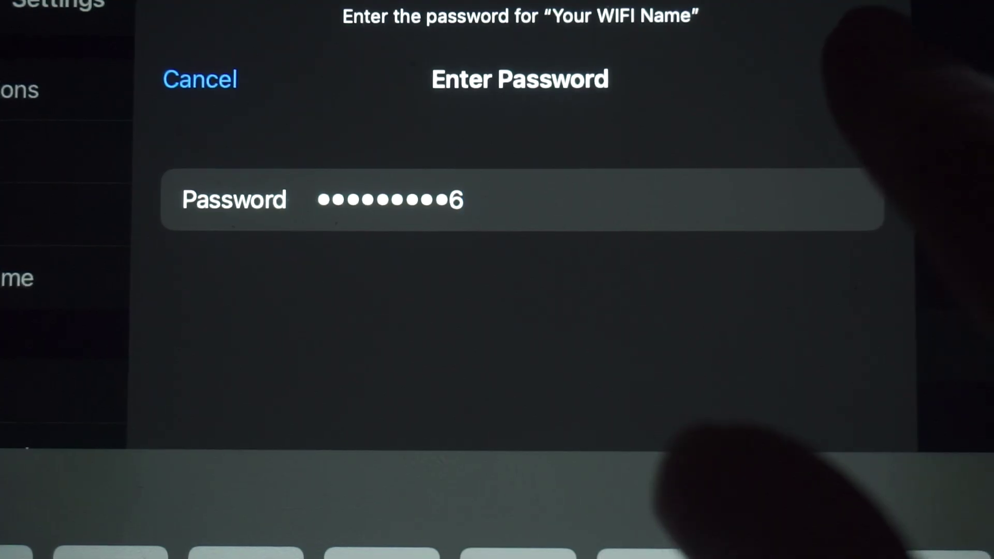
Step: Submit the router's Wi-Fi security key to join the Your WIFI Name network
key(Return)
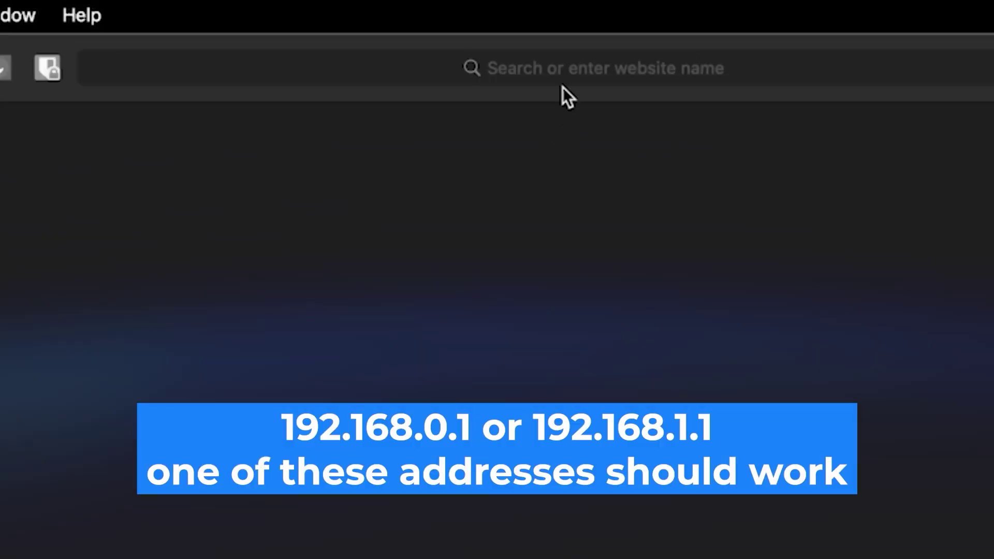
Step: Load the Tenda router login page at 192.168.0.1 in Safari
click(564, 67)
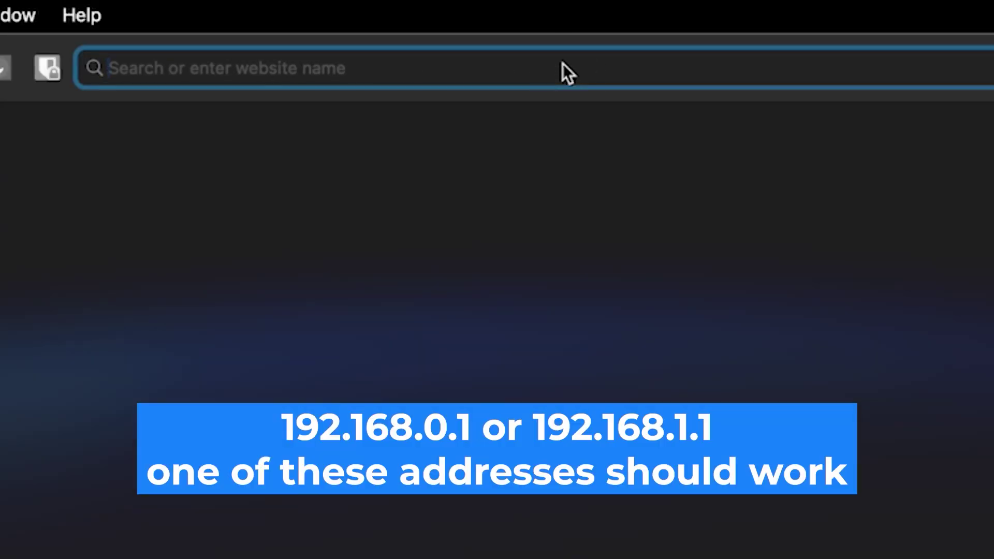
text(192.168)
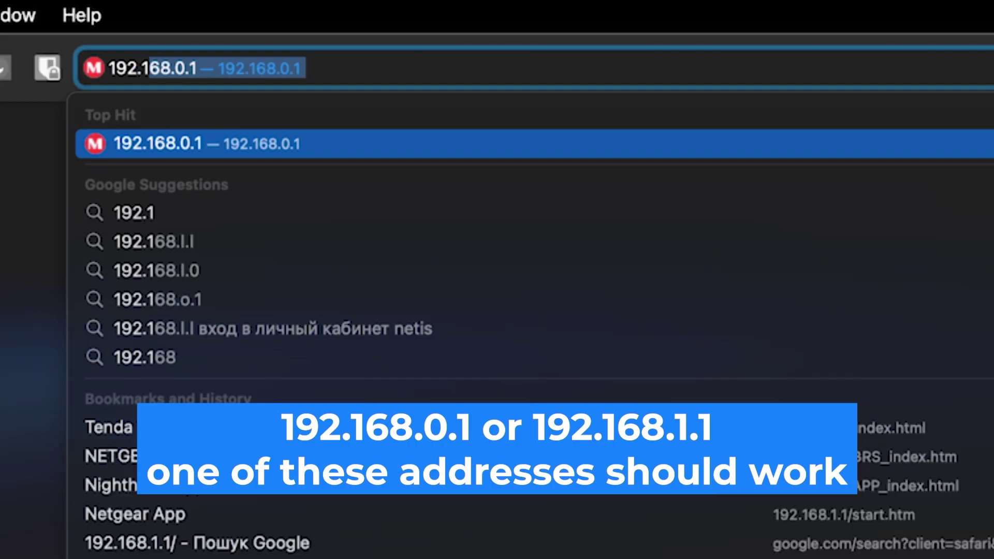
text(.0.1)
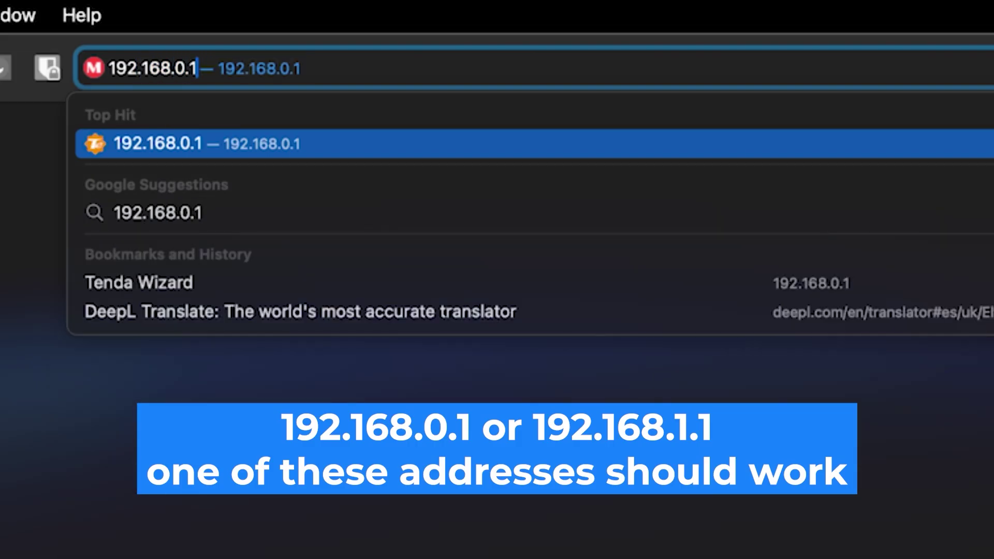
key(Return)
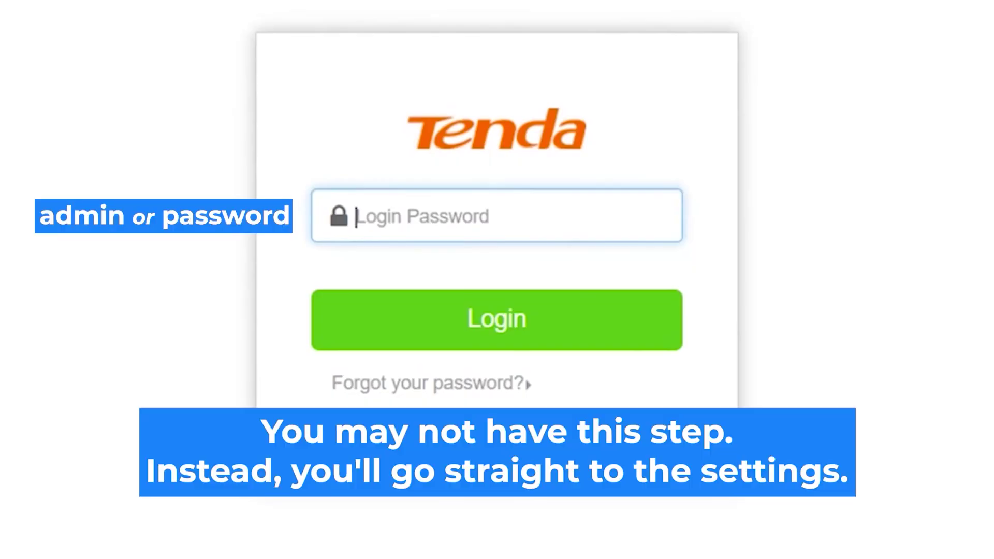
Step: Log in to the Tenda admin with the router's default login password
click(497, 216)
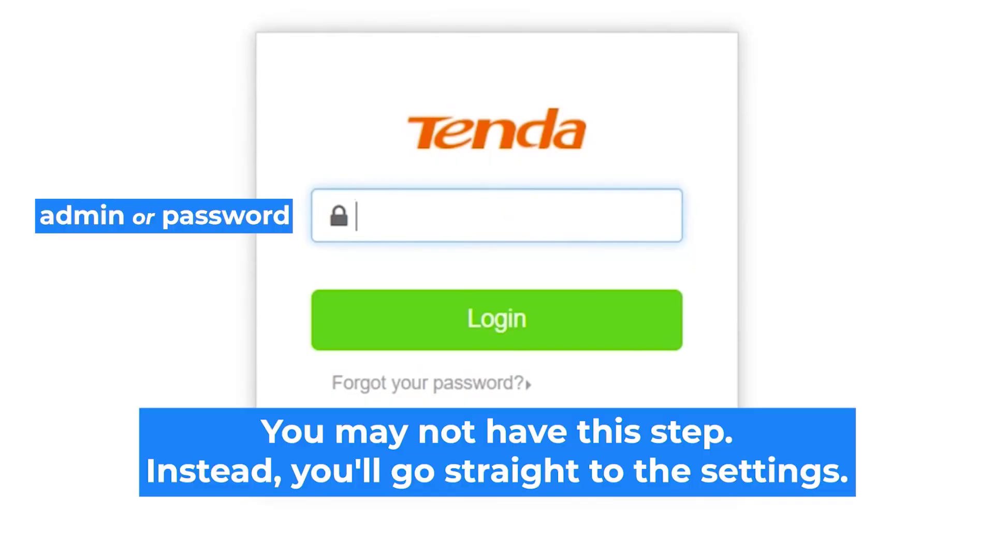
text(admin)
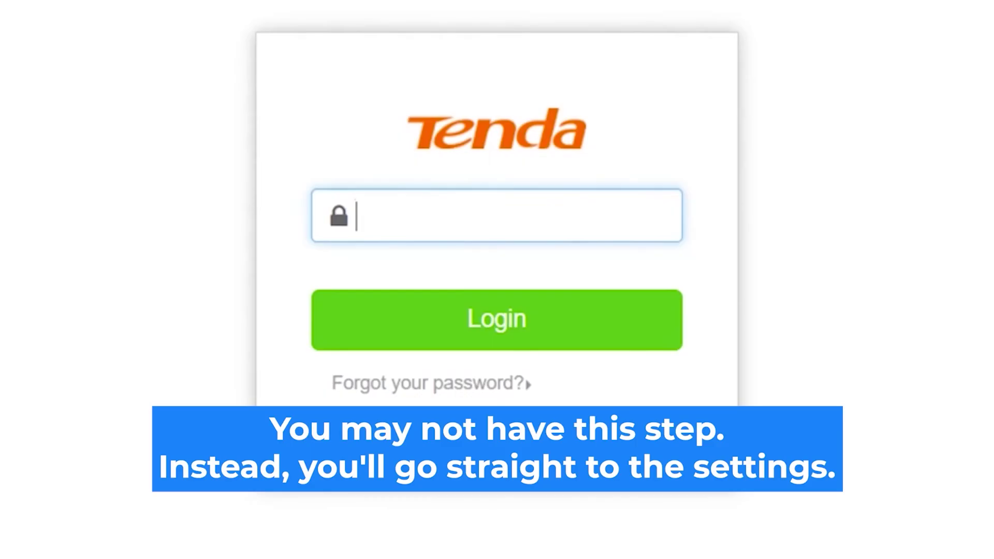
text(admin)
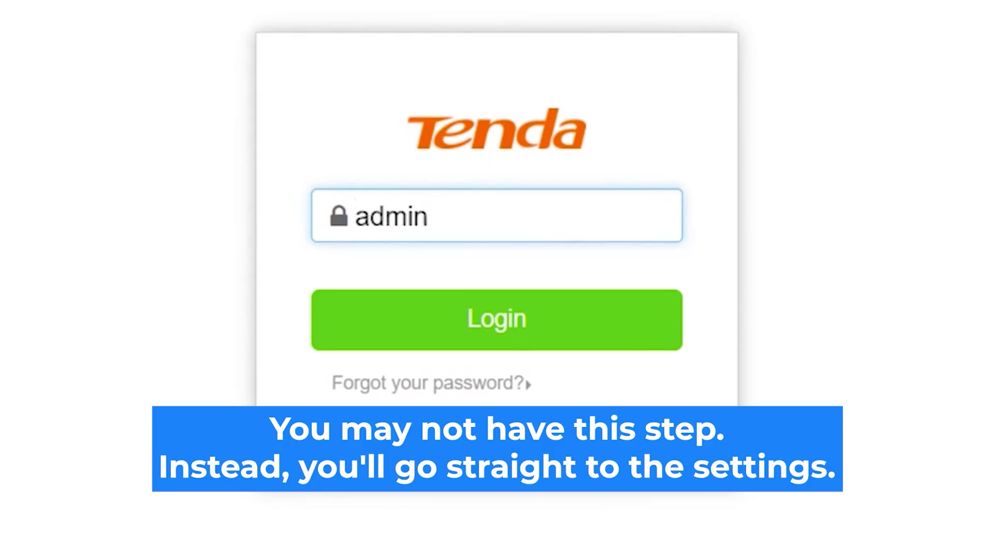
click(532, 322)
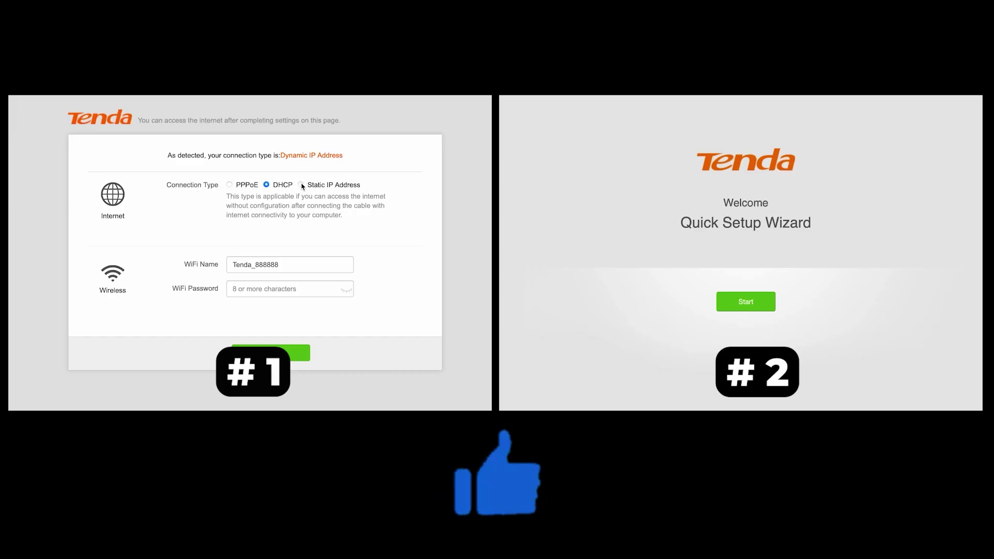
Step: Keep DHCP as the connection type and Normal as the ISP type in the second wizard
click(301, 184)
click(746, 301)
click(266, 185)
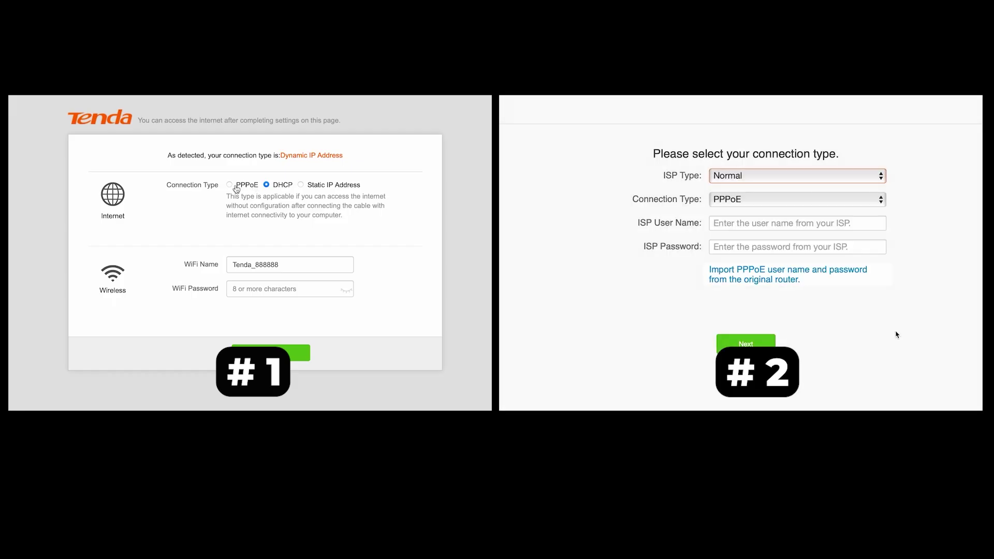
click(230, 185)
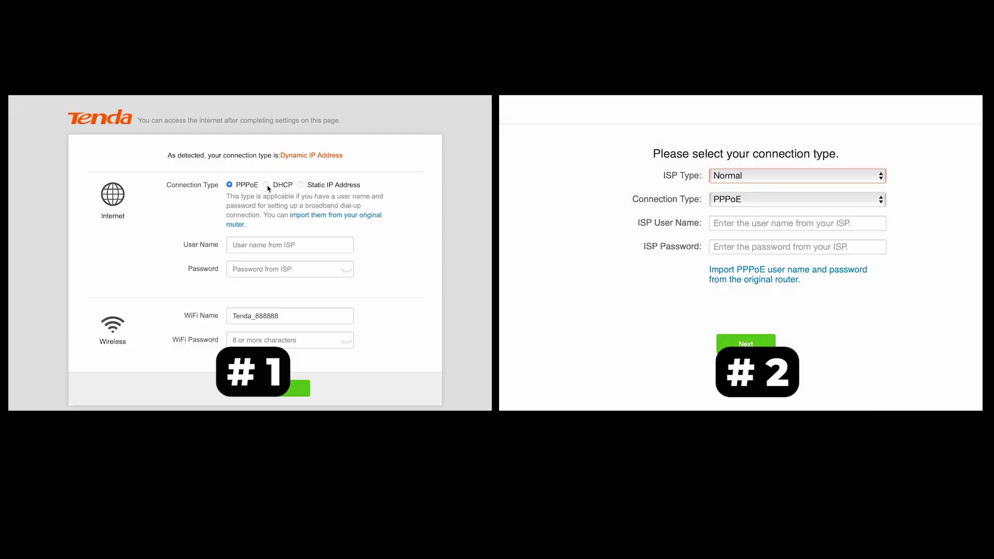
click(861, 178)
click(267, 186)
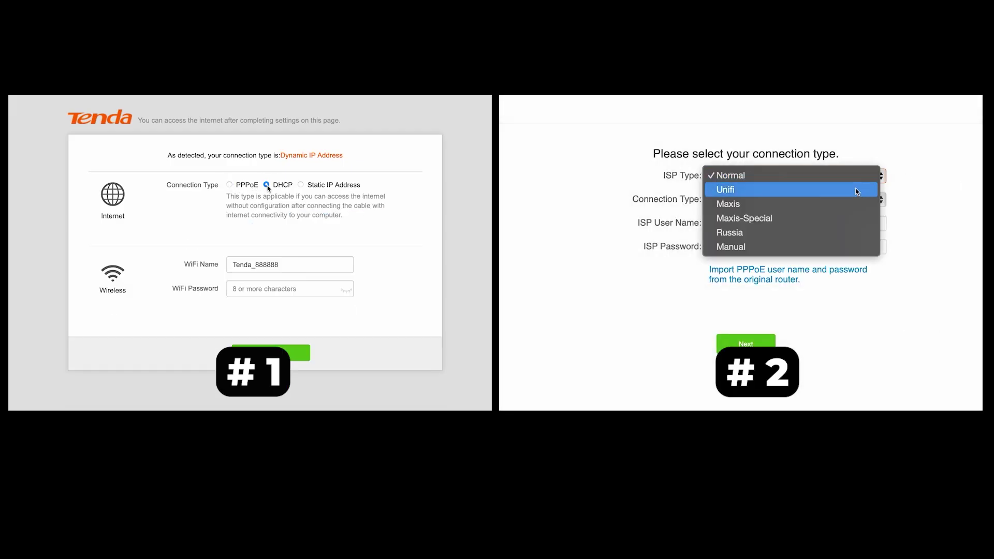
click(282, 291)
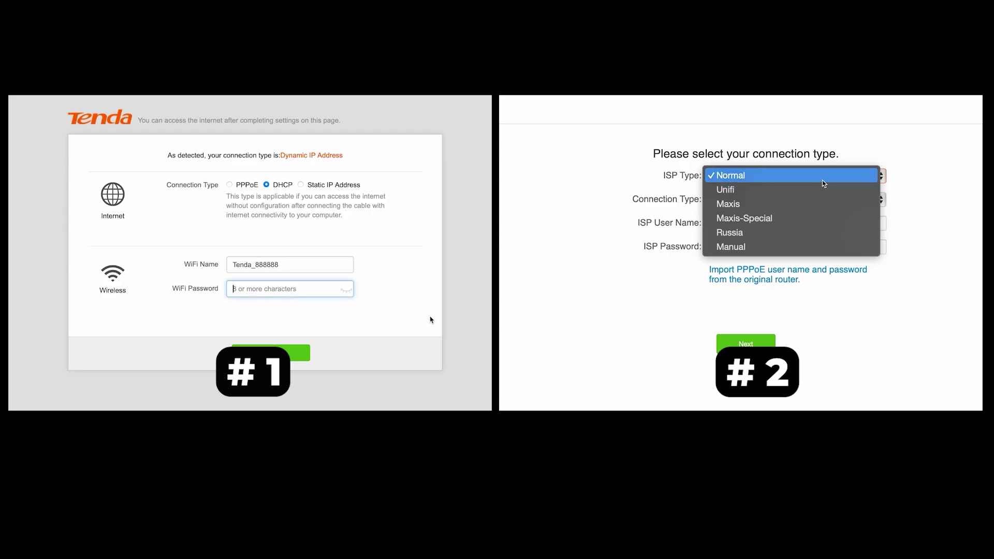
click(823, 180)
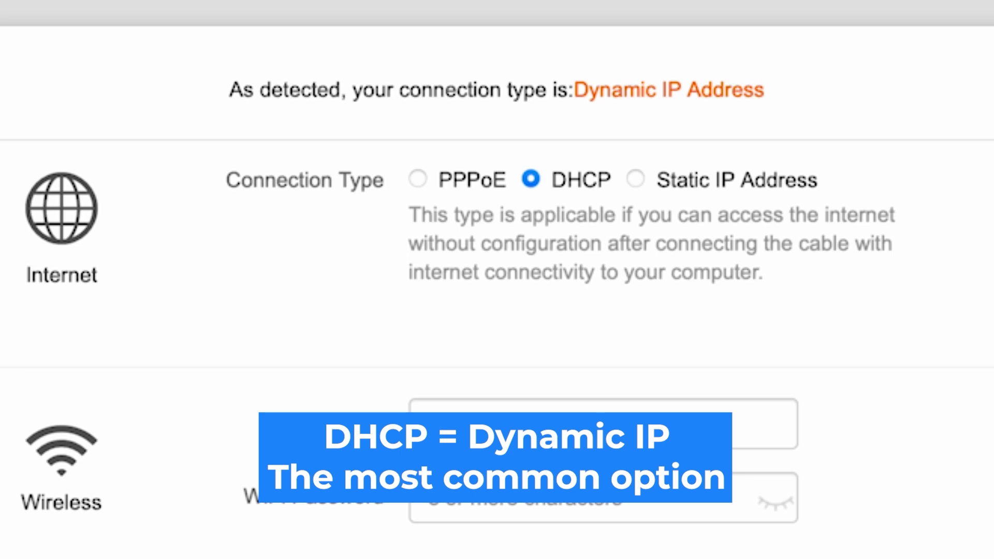
click(638, 178)
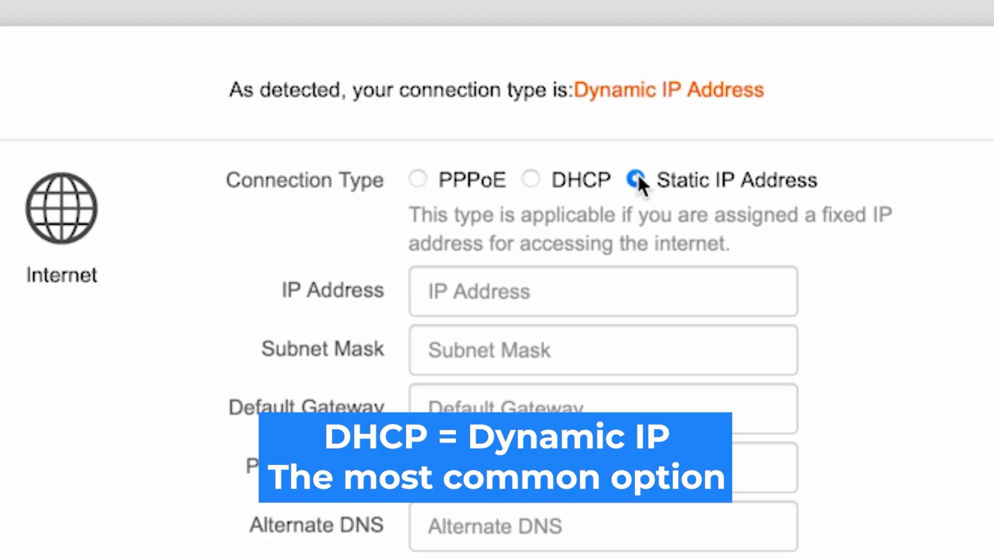
click(531, 179)
click(420, 180)
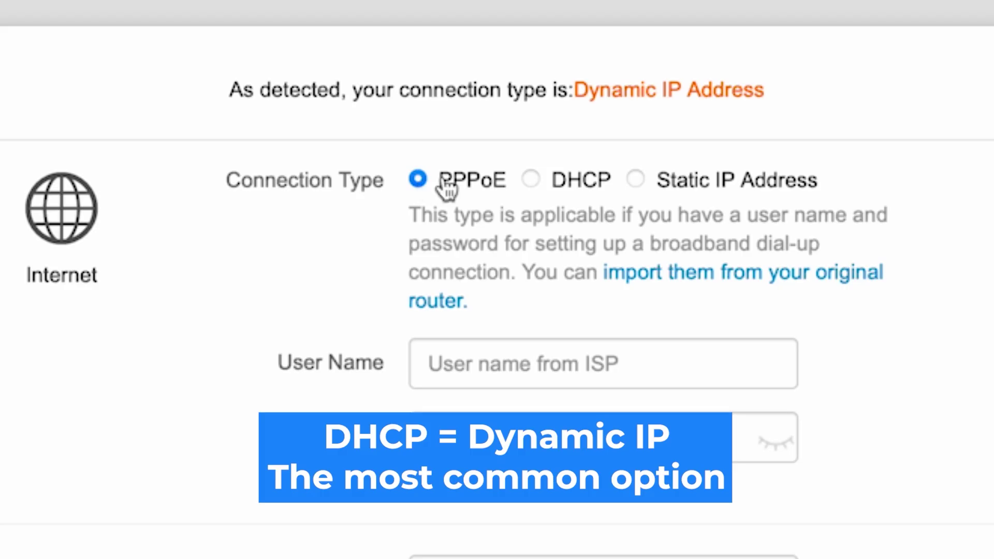
click(534, 181)
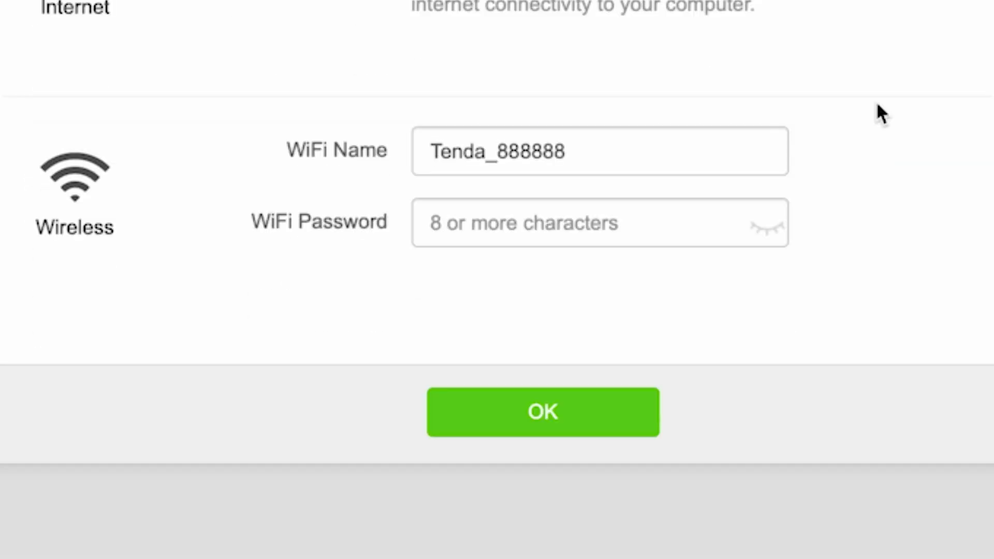
Step: Enter and verify the new Wi-Fi password for Tenda_888888, then save the wireless settings
click(570, 231)
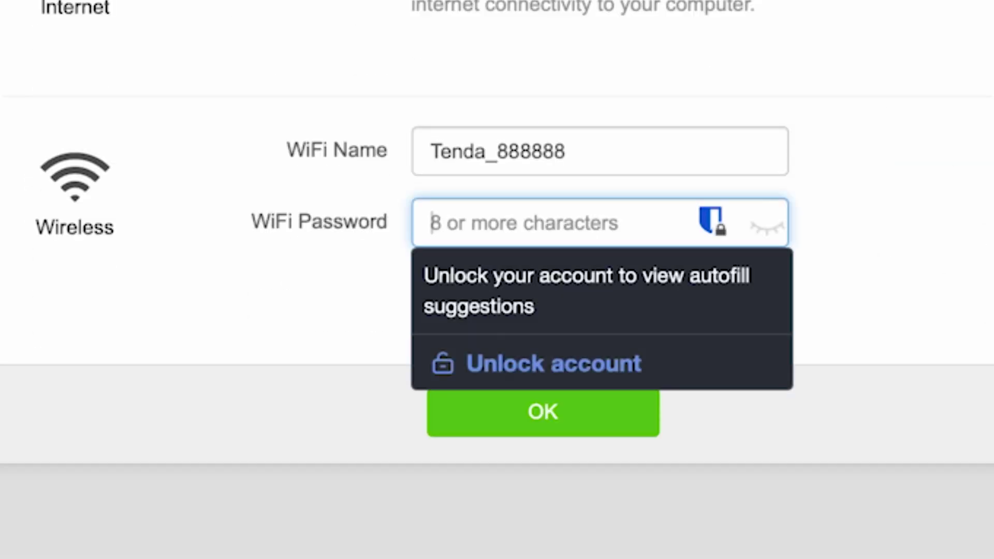
text(••••••••••)
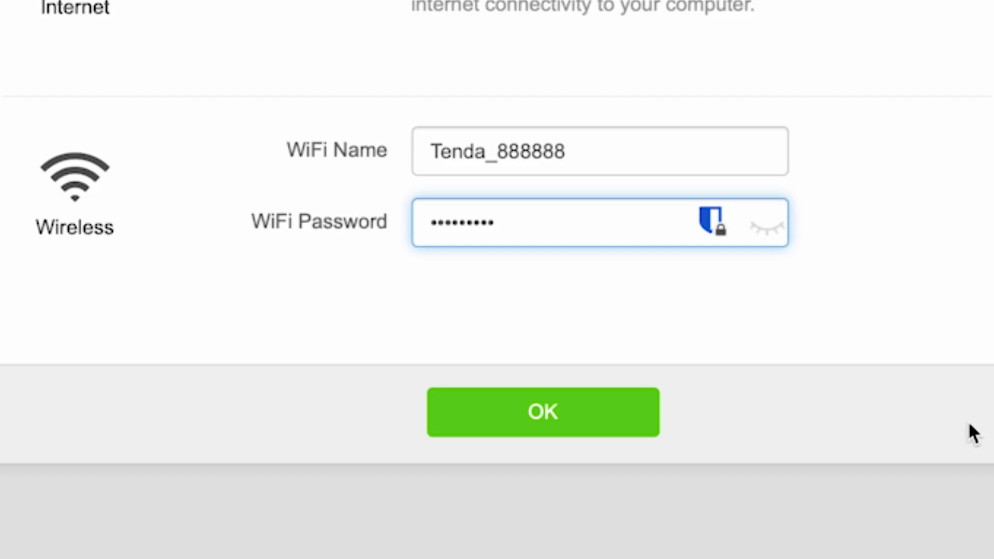
click(768, 228)
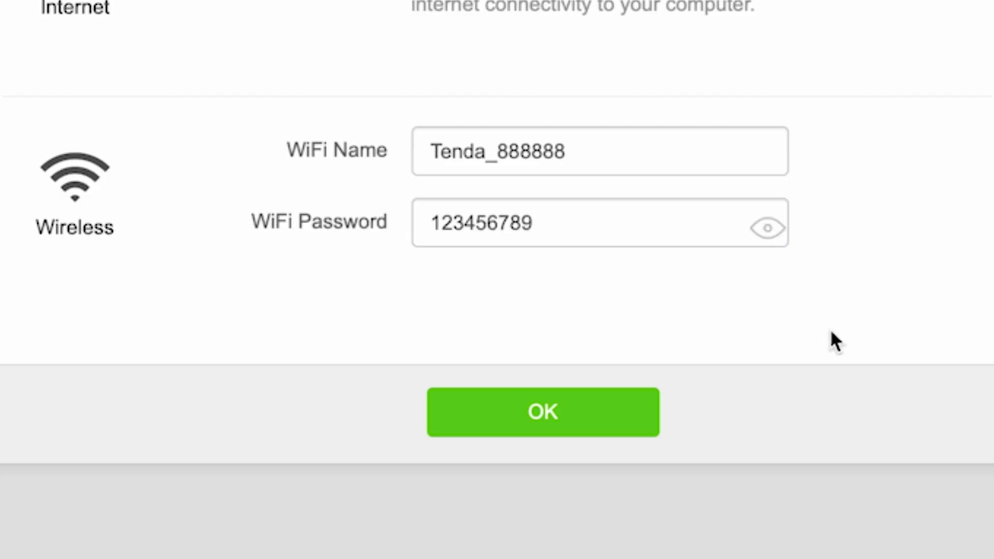
click(542, 417)
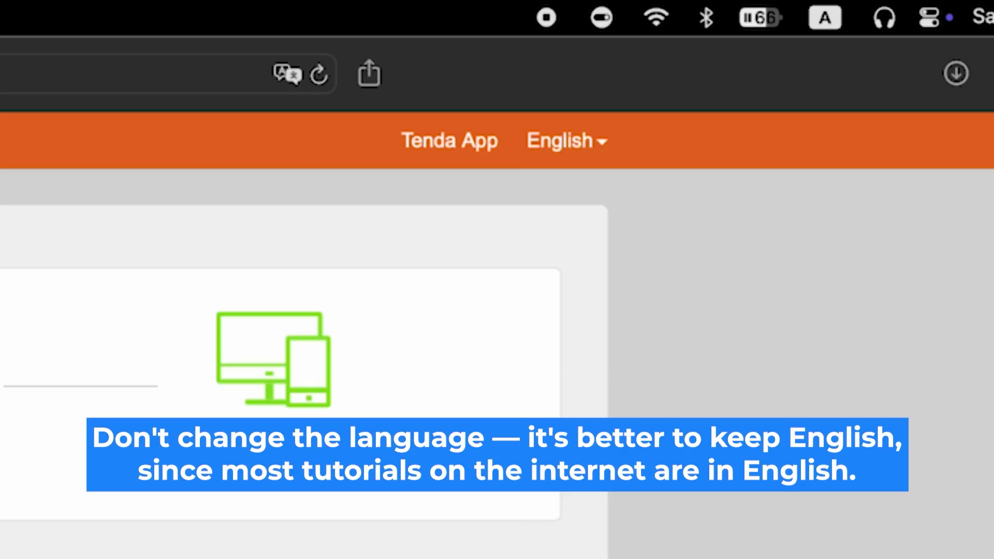
Step: Leave the interface language on English and go to the Administration settings
click(602, 140)
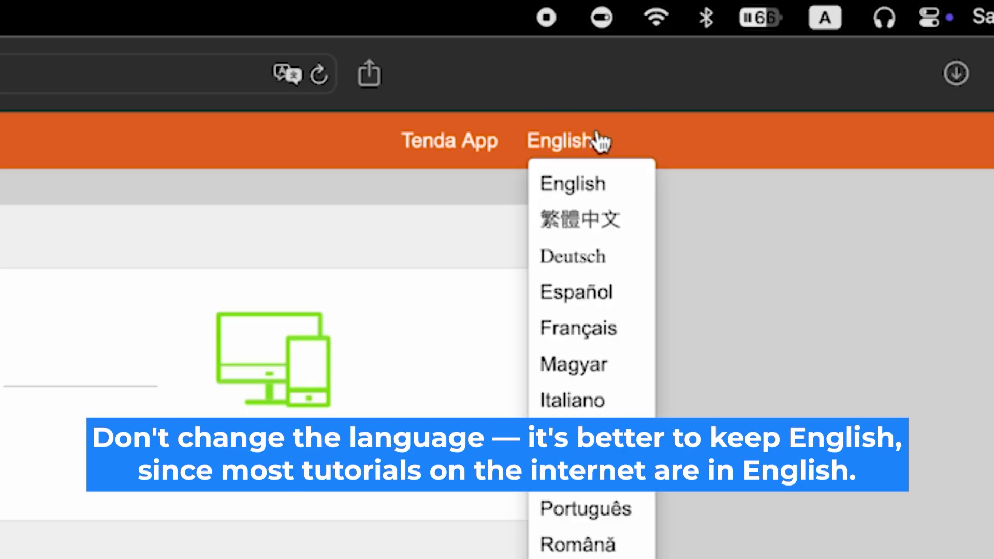
click(602, 140)
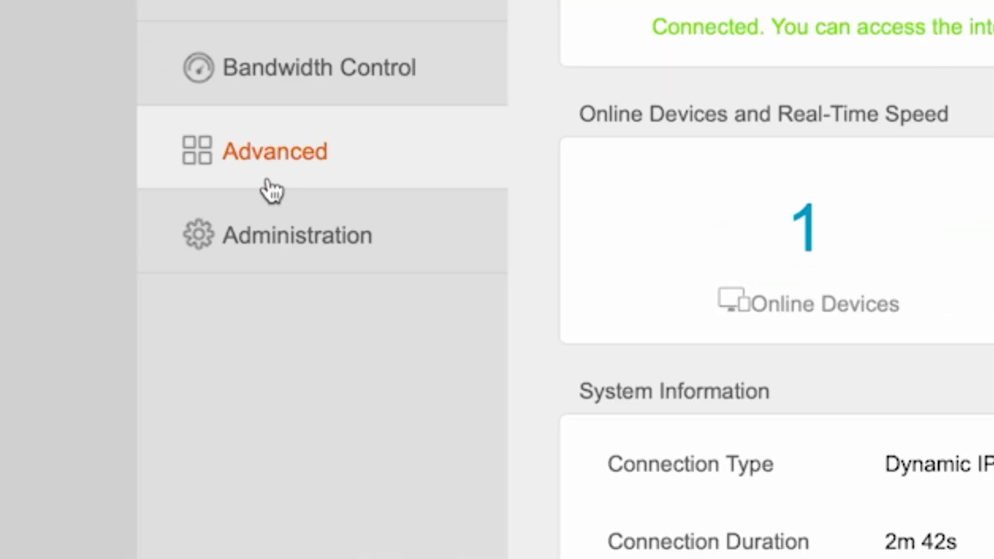
click(237, 228)
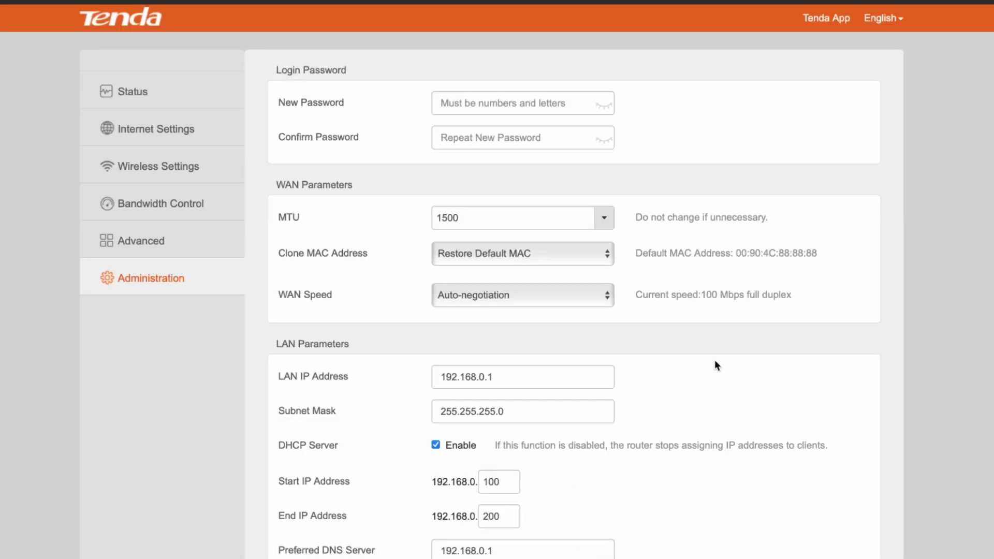
Step: Run an online firmware check, which finds no newer version, then reboot the router
scroll(768, 384, down, 10)
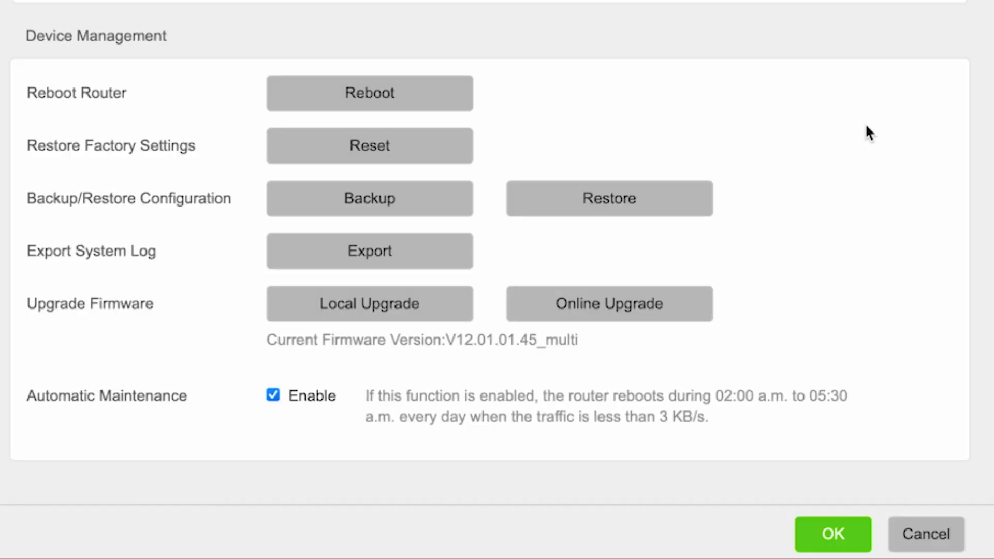
click(646, 306)
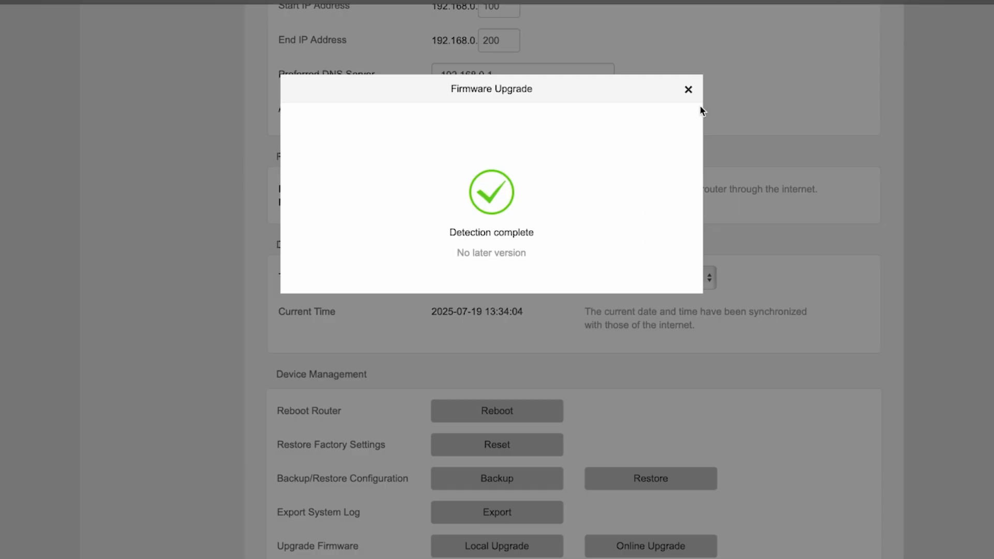
click(689, 90)
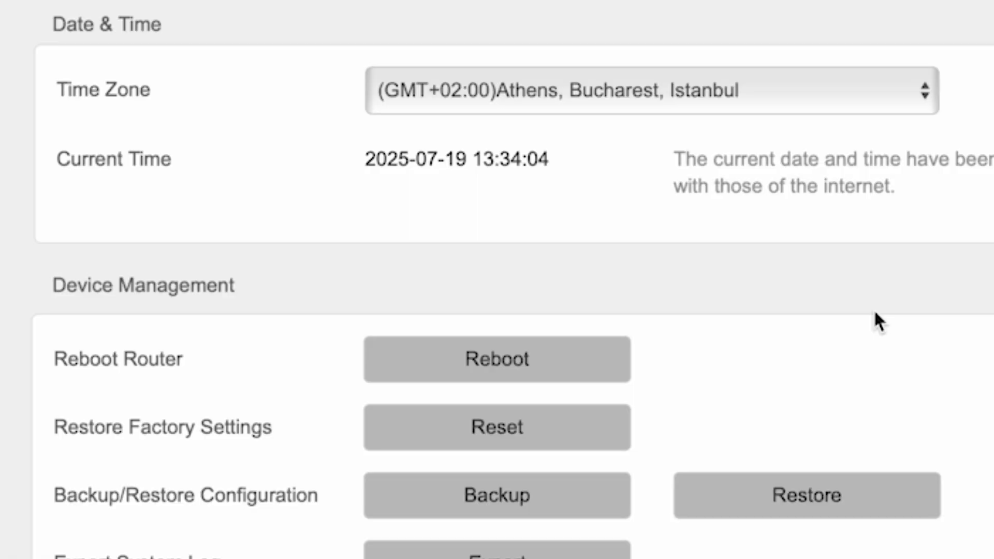
click(554, 369)
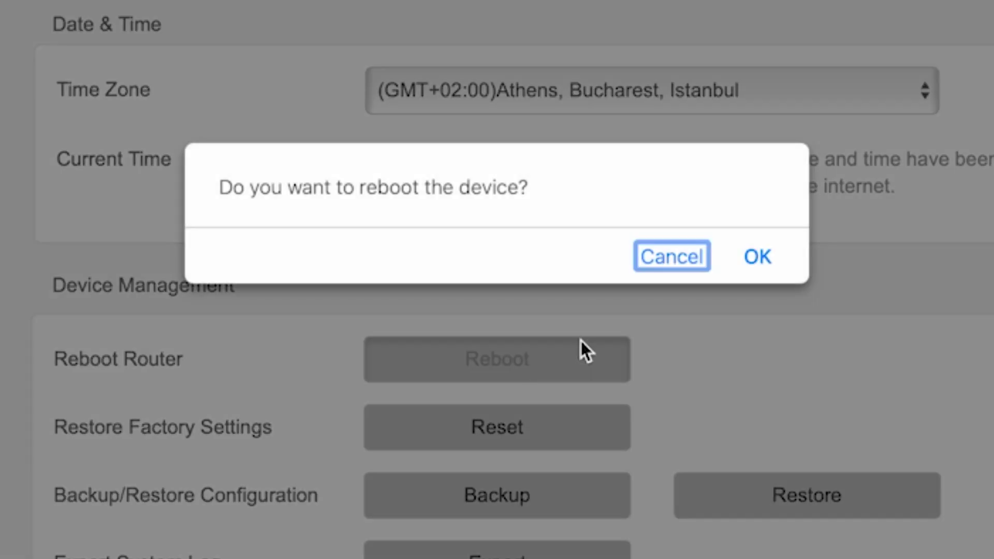
click(756, 257)
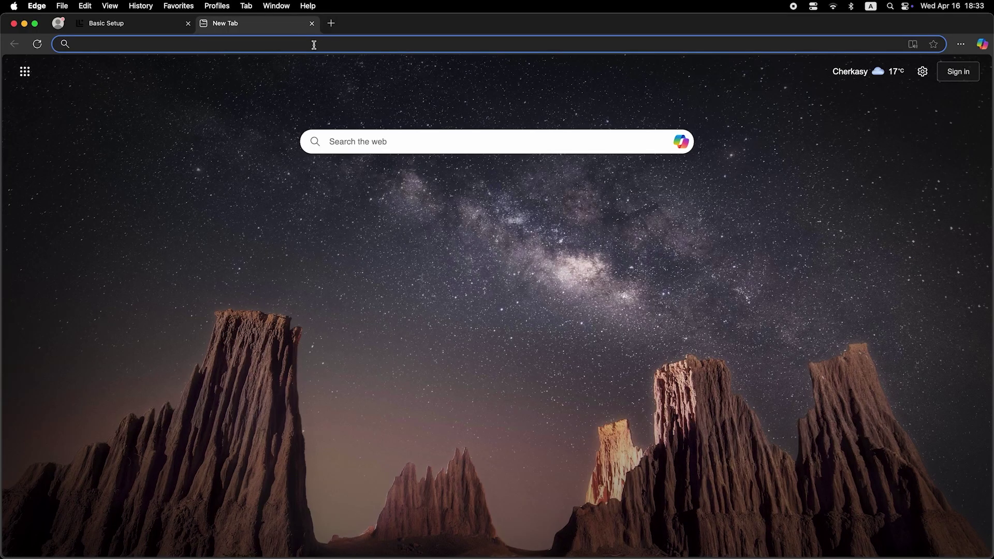
Step: Test the connection with a web search for 'dfdfdfd'
click(314, 43)
text(dfdfdfd)
key(Return)
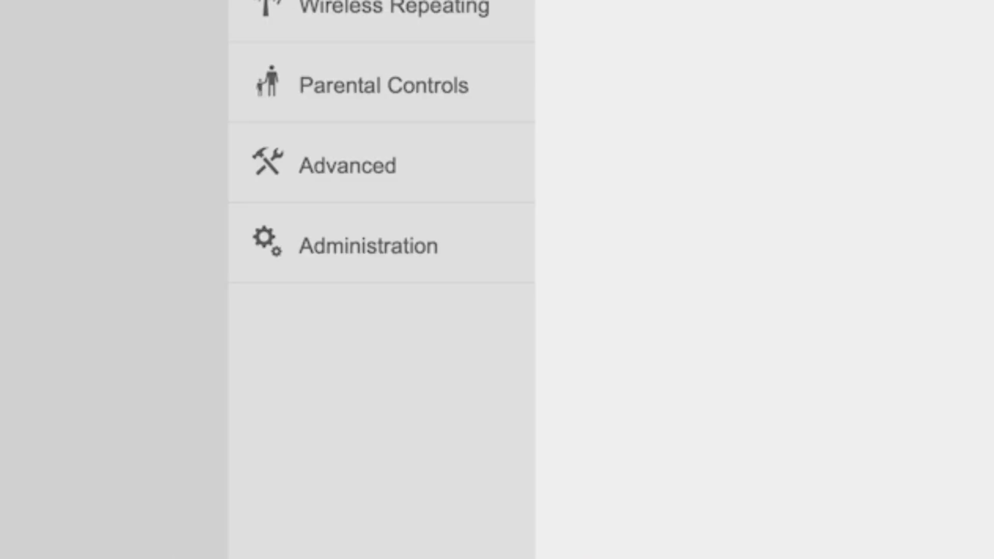
Step: Set Clone MAC to Clone Local Host's MAC, save, and reboot the router again
click(380, 250)
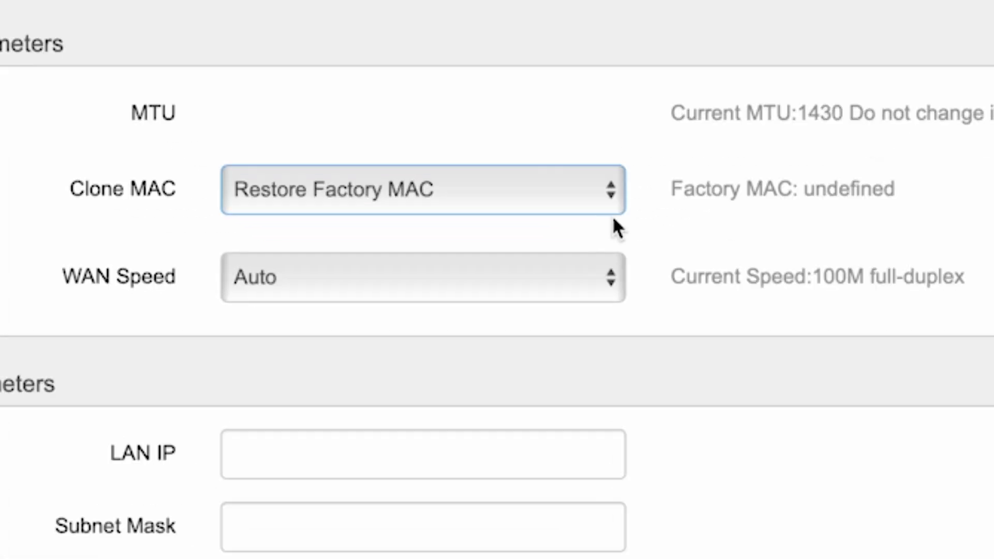
click(517, 203)
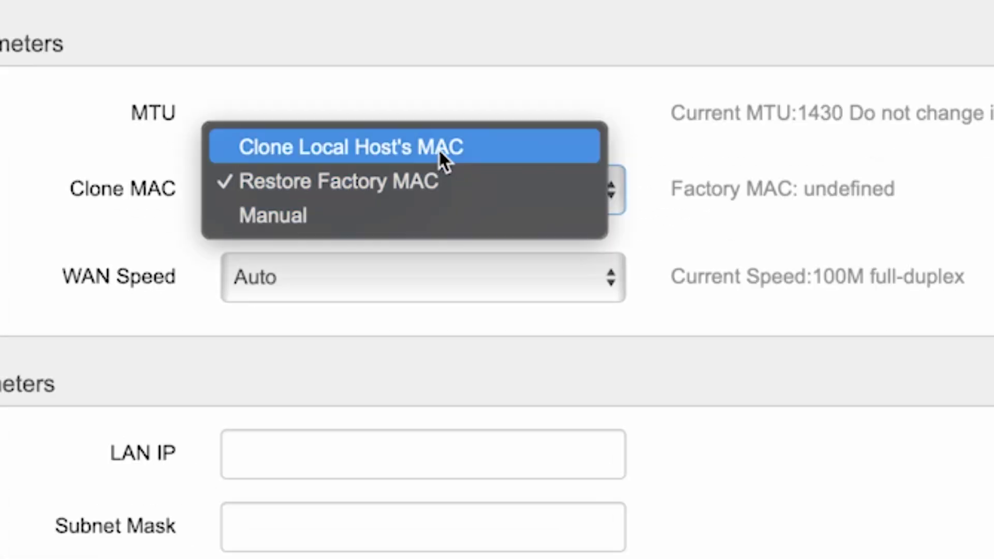
click(439, 148)
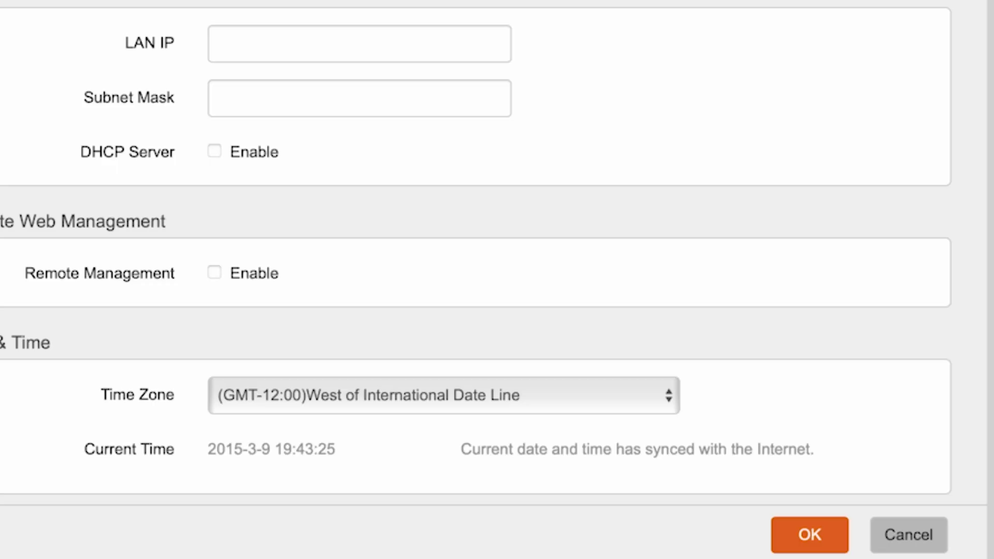
click(812, 534)
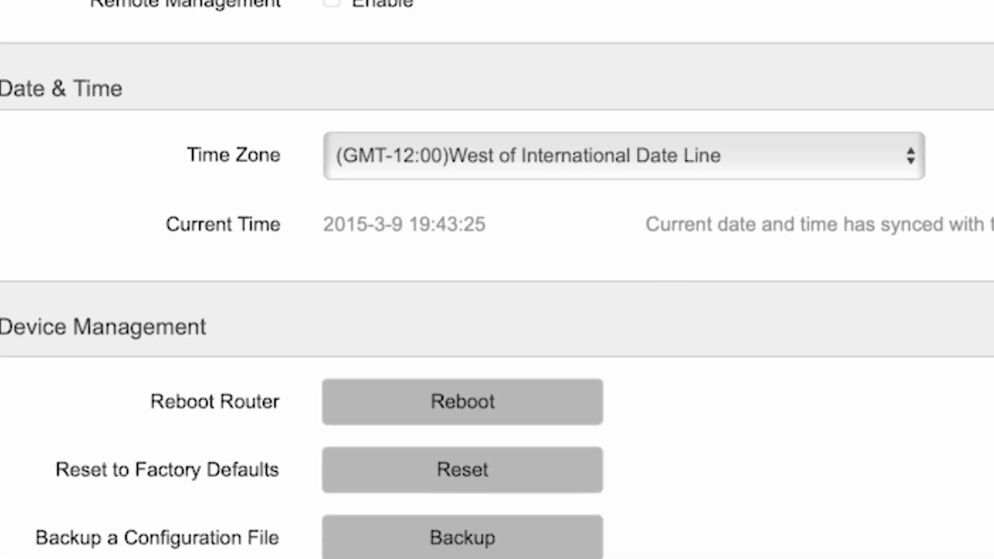
click(469, 402)
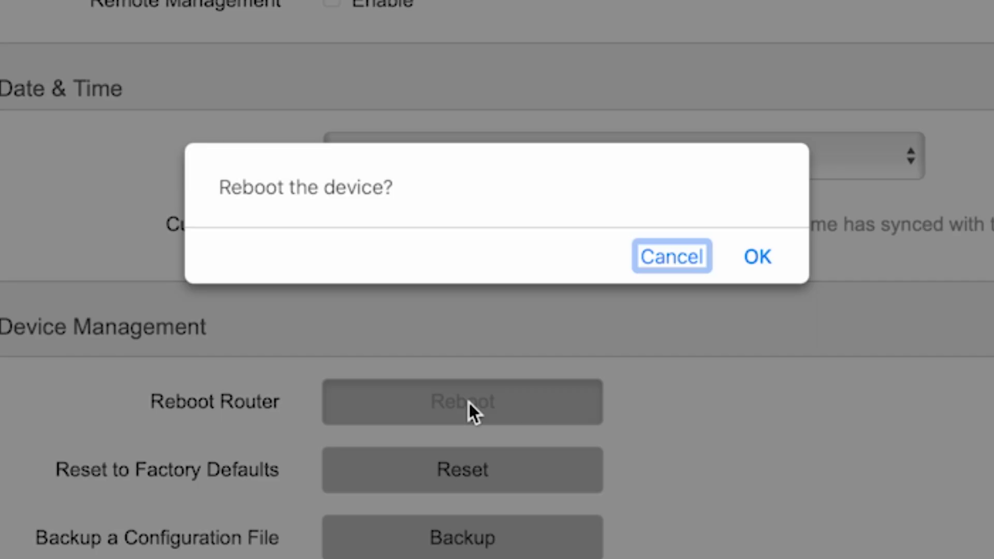
click(766, 258)
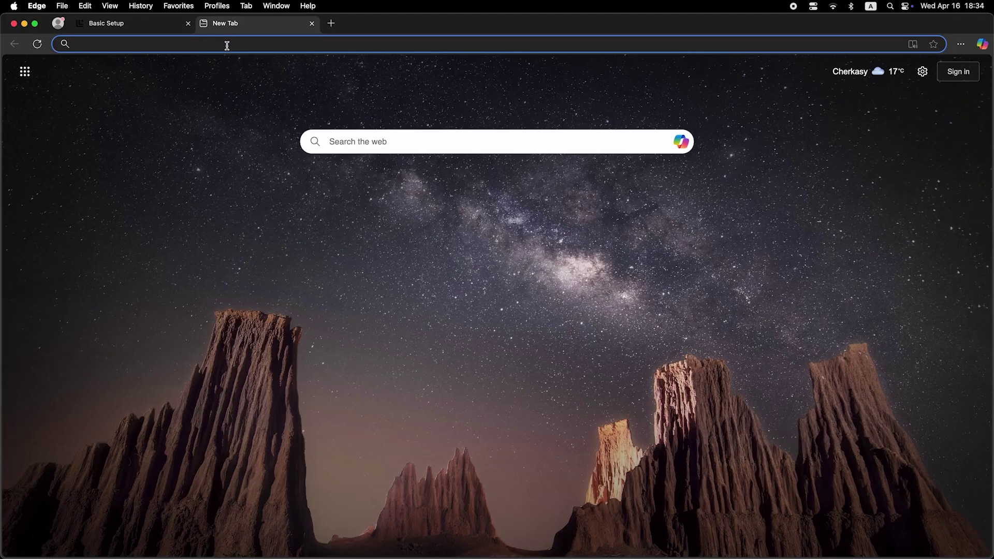
Step: Search Bing for 'dfdfdfdf' in a new Edge tab to confirm internet access
click(227, 45)
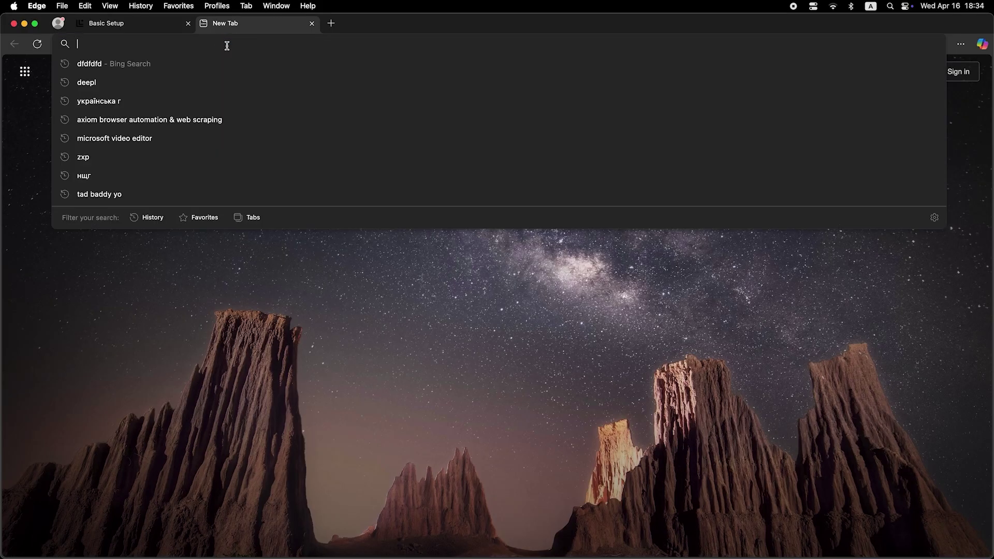
text(dfdfdfdf)
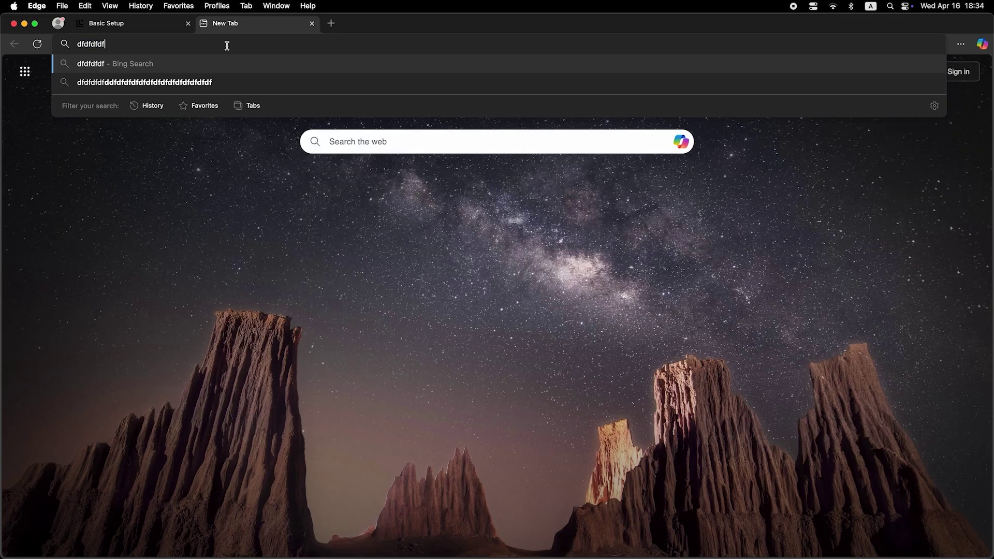
key(Return)
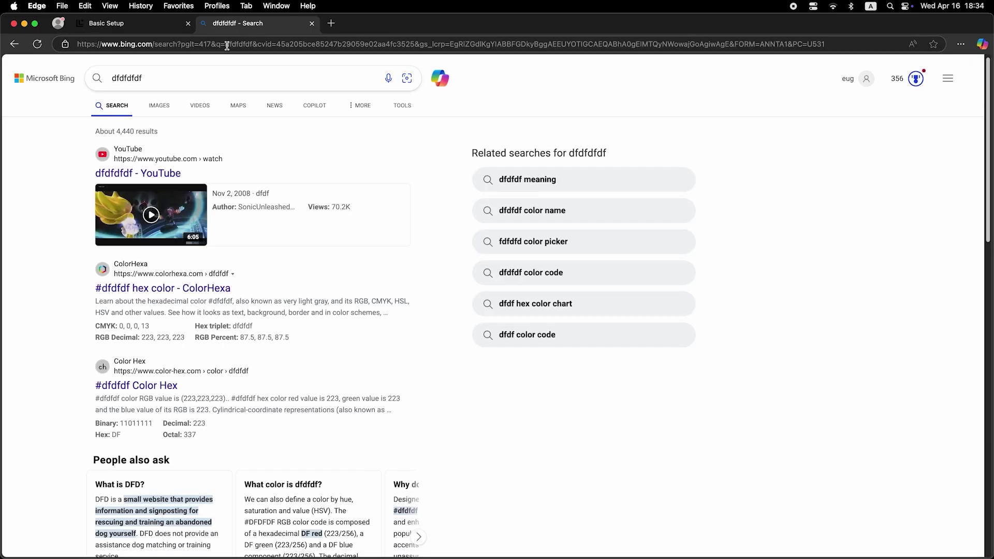